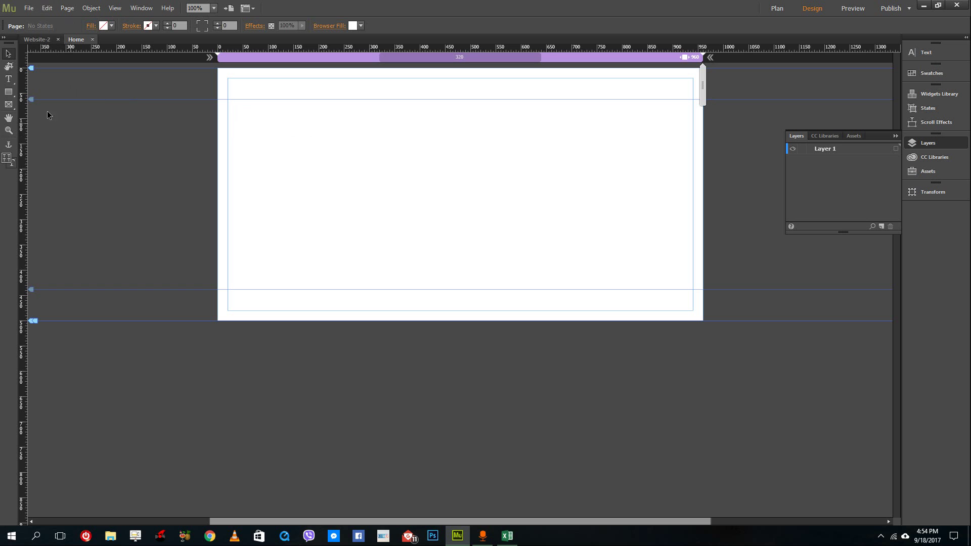
Create a horizontal text frame about 235 px wide near the page's upper-left area containing "sjkhfjdsf sjdf sdfsdfds"
left_click(10, 84)
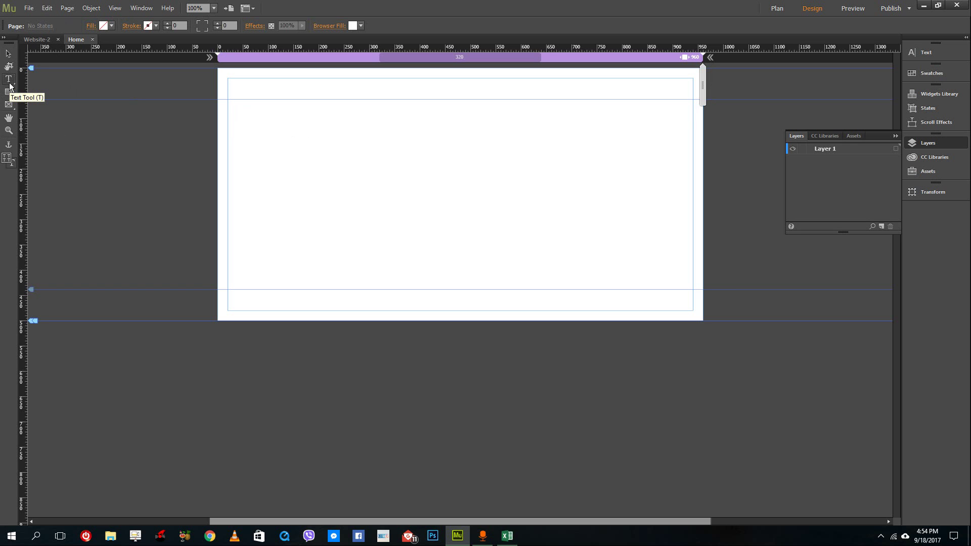
left_click(10, 84)
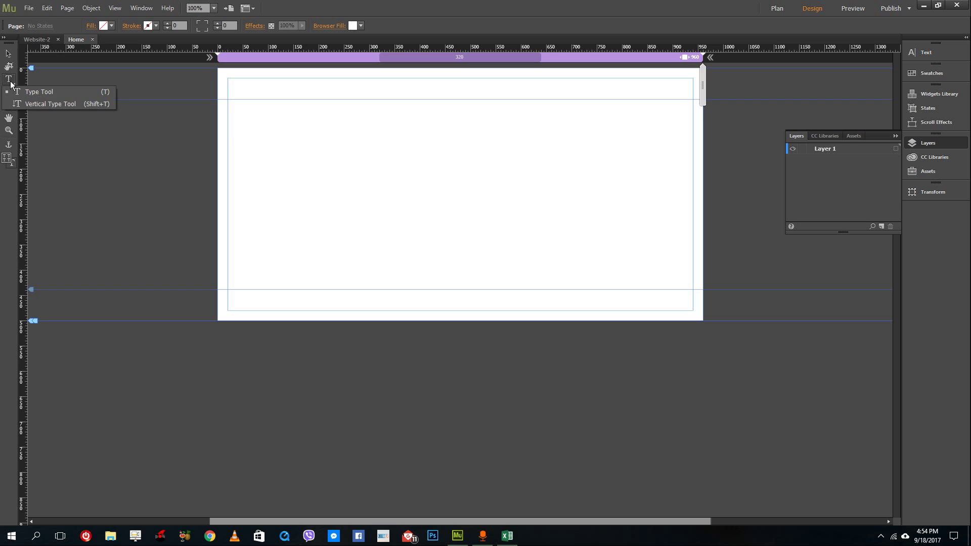
left_click(44, 93)
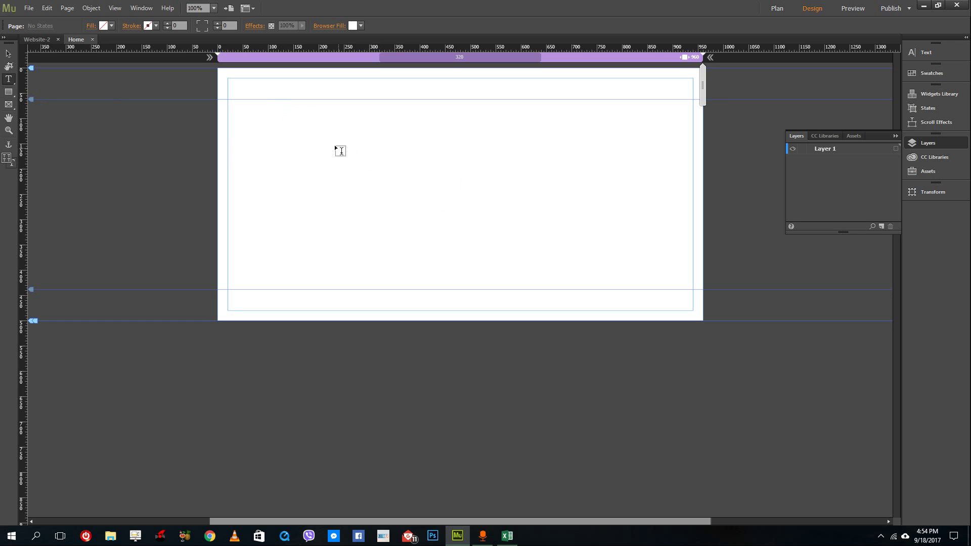
left_click_drag(270, 104, 390, 189)
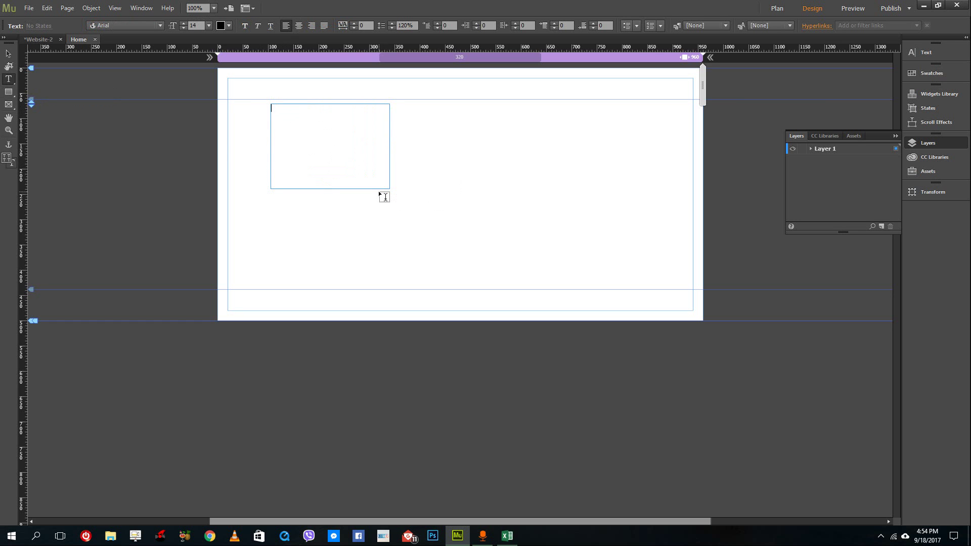
type("sjkhfjdsf sjdf sdfsdfds")
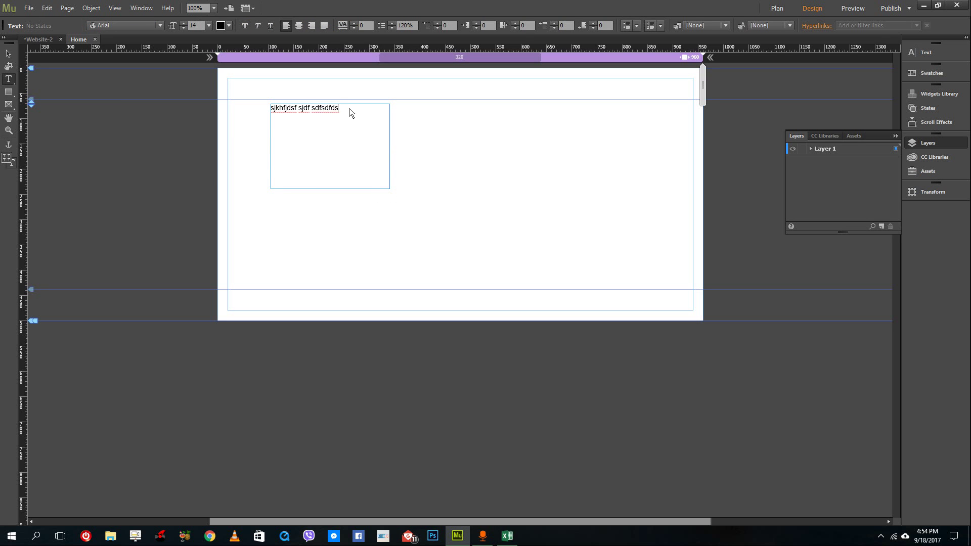
Copy the sample text and paste it repeatedly after itself to build a paragraph of several lines
triple_click(335, 113)
left_click(355, 128)
triple_click(325, 116)
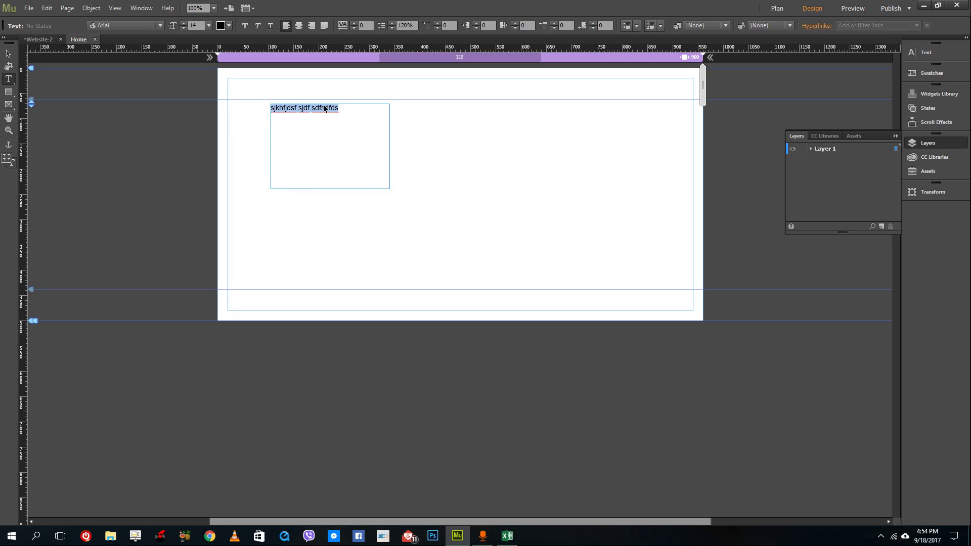
left_click(340, 109)
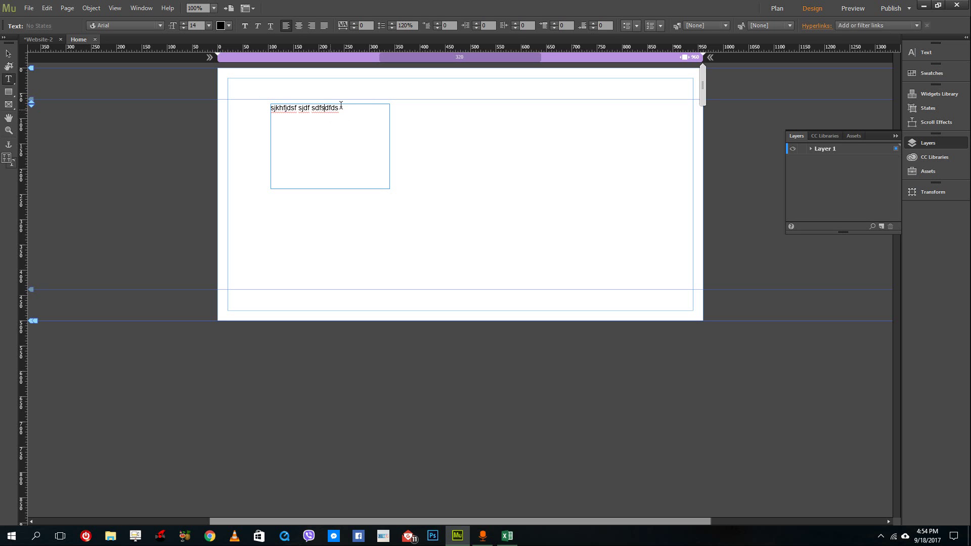
key("ctrl+v")
key("ctrl+v")
key("ctrl+v")
key("ctrl+v")
key("ctrl+v")
key("ctrl+v")
key("ctrl+v")
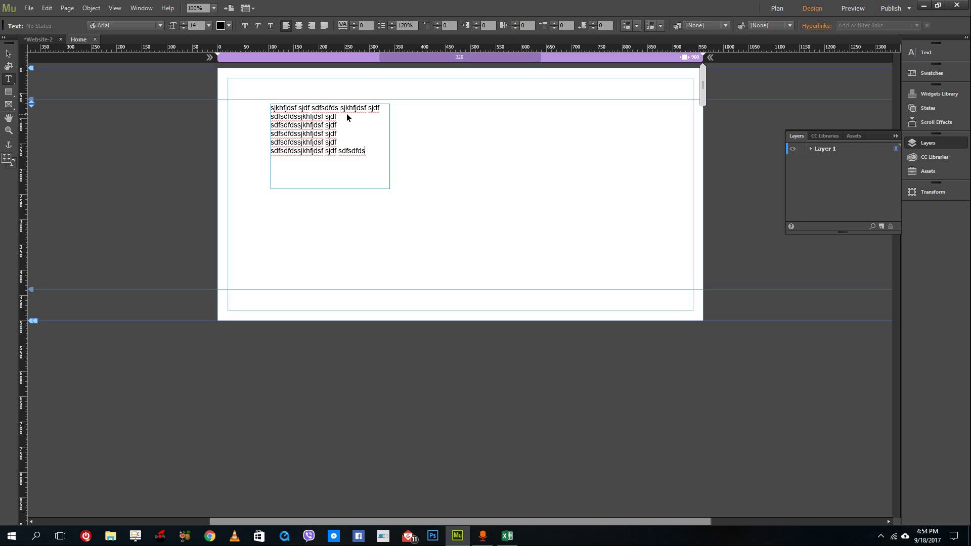
Insert spaces at several points in the pasted filler text to break up its long words
left_click(302, 134)
key("space")
left_click(298, 117)
key("space")
left_click(306, 142)
key("space")
left_click(339, 125)
key("space")
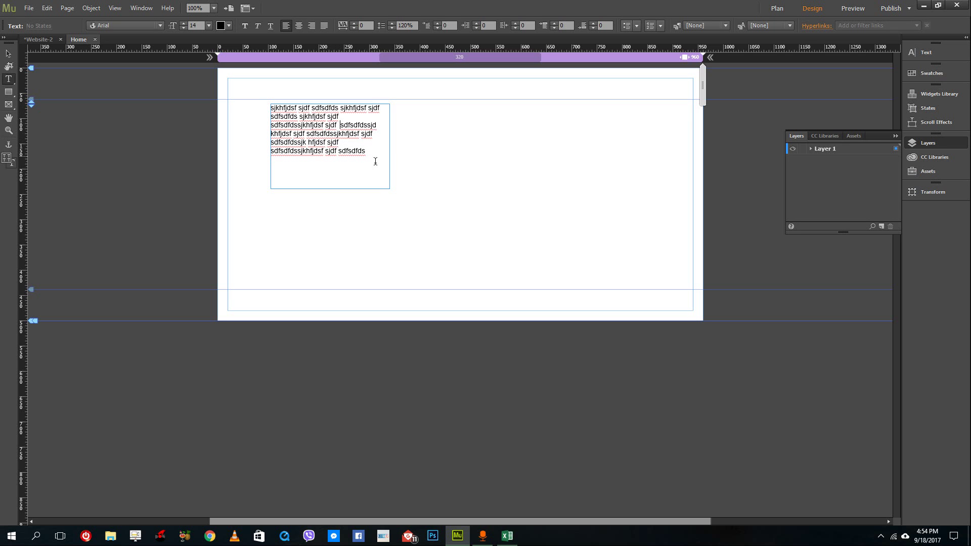
left_click(334, 150)
key("space")
left_click(277, 125)
key("space")
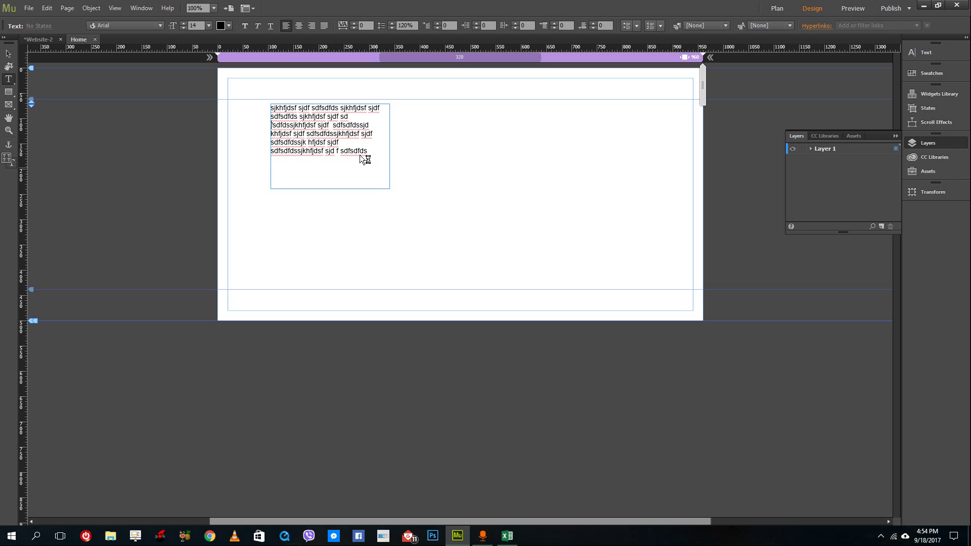
Set the font of all the text in the frame to Helvetica
left_click_drag(374, 150, 271, 96)
left_click(288, 70)
left_click(158, 27)
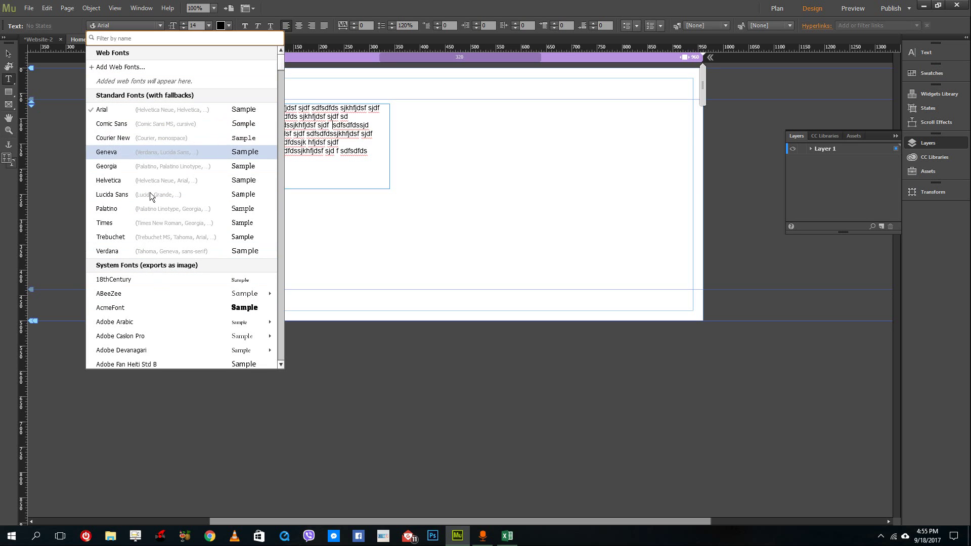
left_click(108, 180)
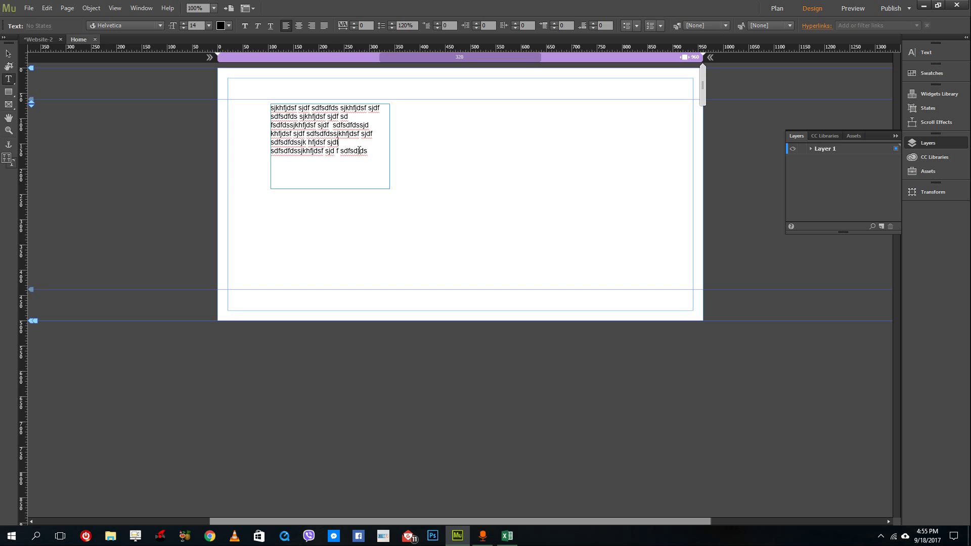
key("ctrl+a")
left_click(108, 25)
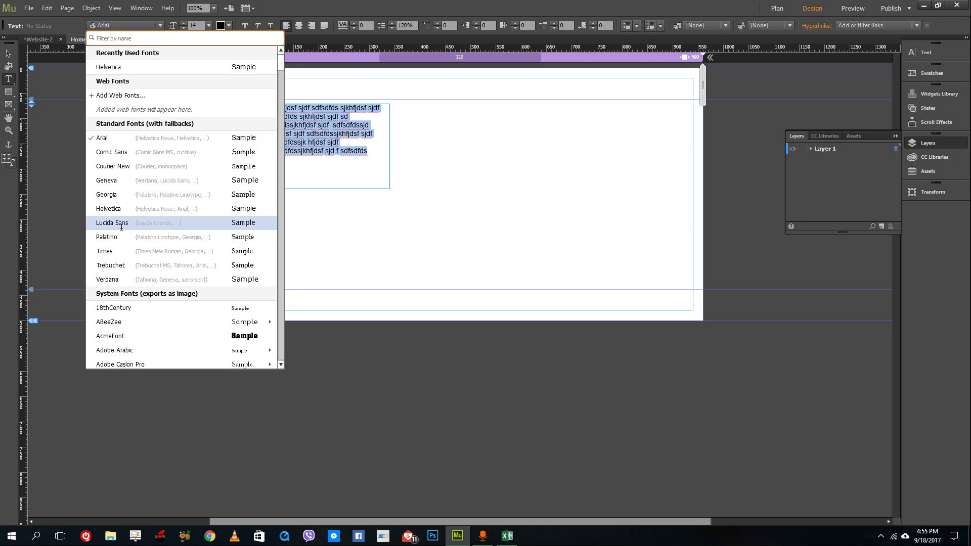
left_click(112, 208)
Set the font of the whole paragraph to Verdana and reselect its text
left_click(342, 143)
left_click_drag(373, 155, 271, 108)
left_click(126, 25)
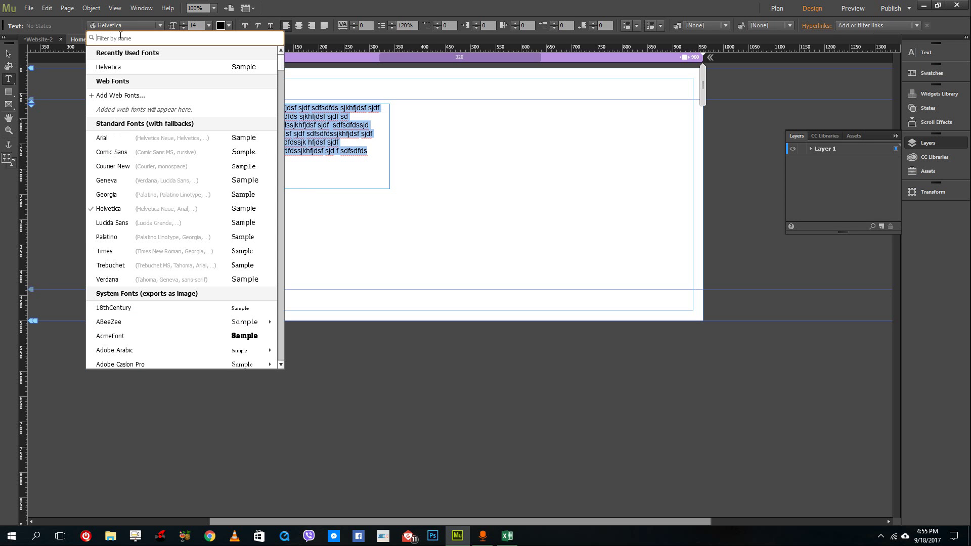
left_click(112, 280)
left_click(378, 142)
left_click_drag(380, 152, 252, 82)
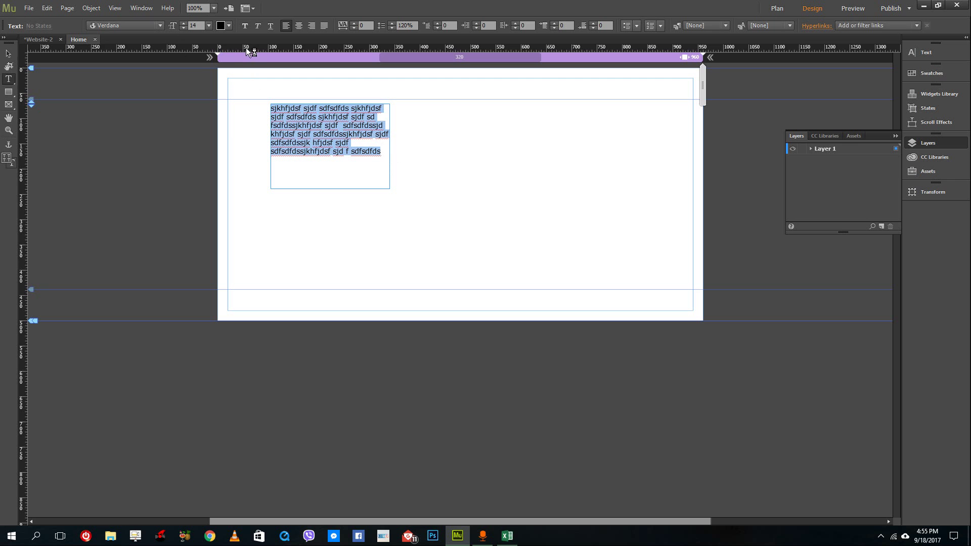
Try bold on the selected paragraph, turn it back off, and view the available font sizes
left_click(245, 26)
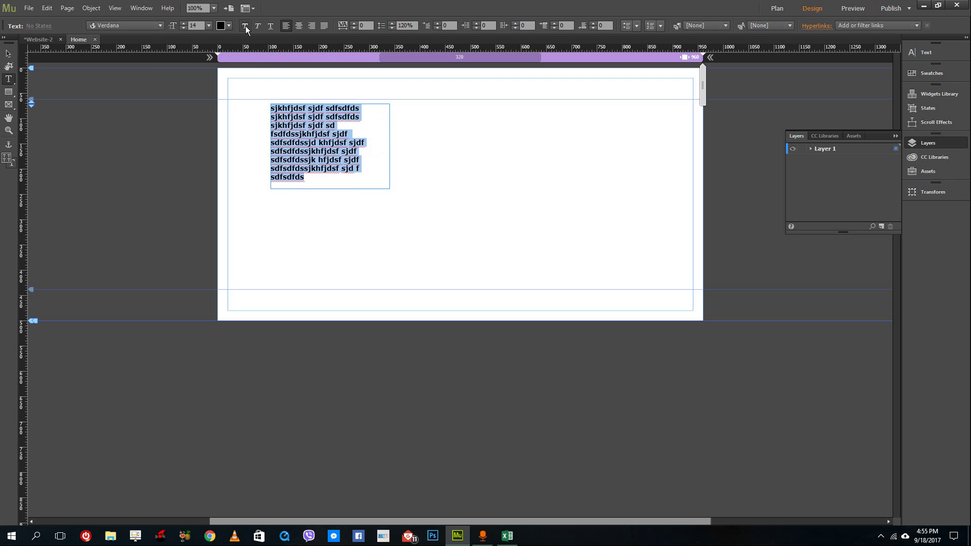
left_click(245, 26)
left_click(208, 24)
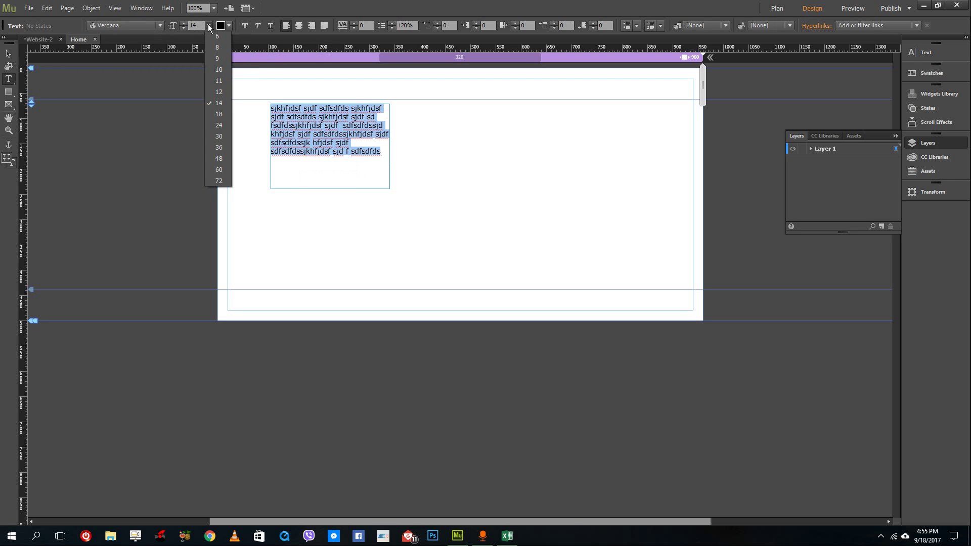
left_click(208, 23)
Change the selected paragraph's text color to dark blue
left_click(229, 26)
left_click(269, 92)
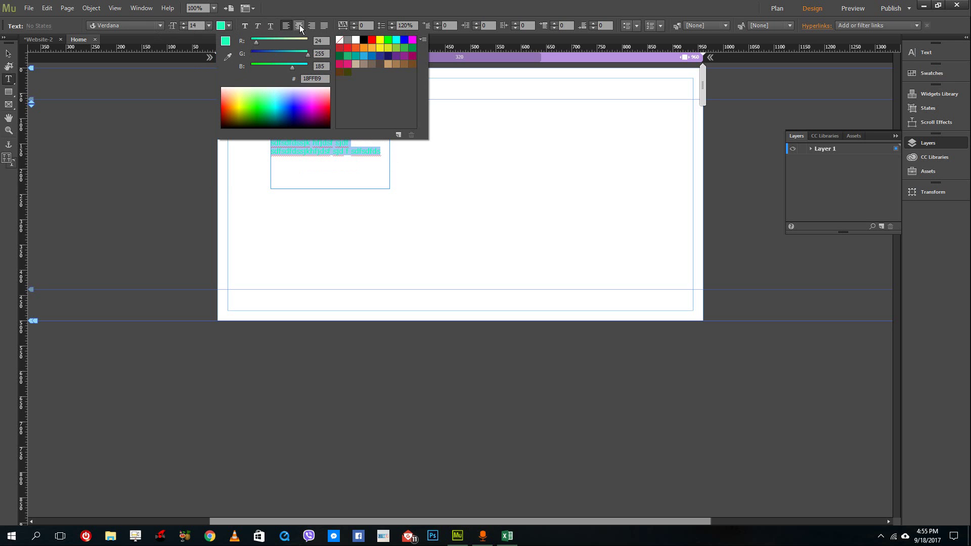
left_click_drag(306, 100, 298, 111)
left_click(293, 11)
Try italic and underline styling on the selected paragraph
left_click(258, 26)
left_click(258, 25)
left_click(270, 25)
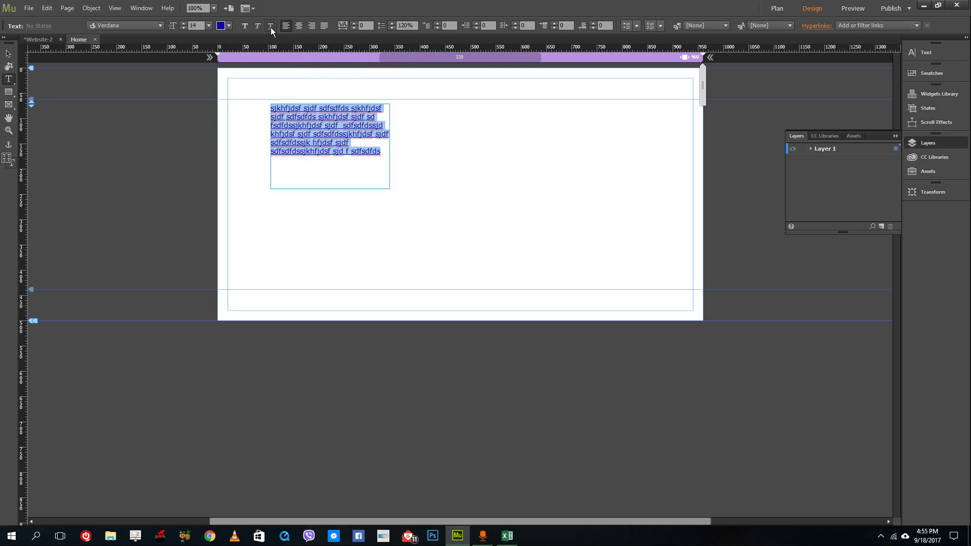
Try centered and justified alignment on the paragraph and return it to left alignment
left_click(299, 26)
left_click(323, 27)
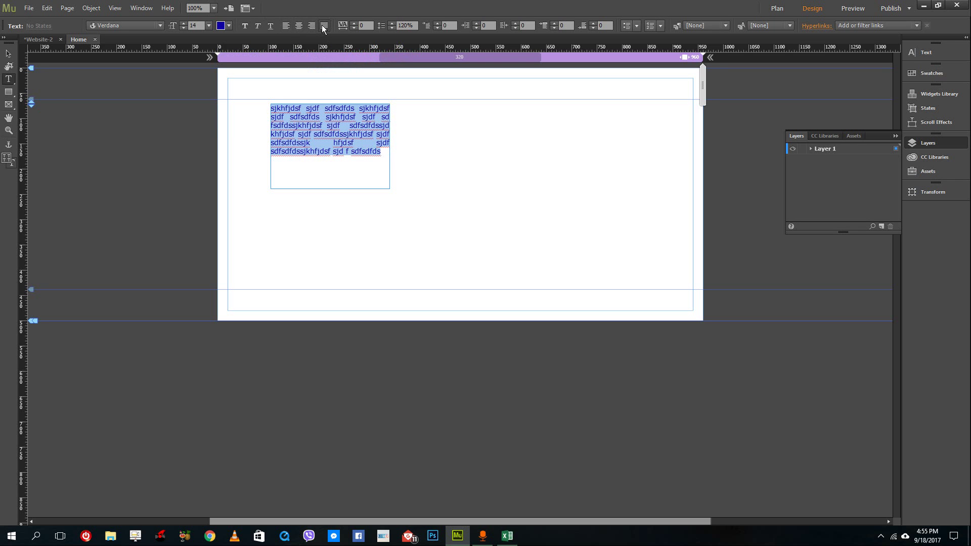
left_click(285, 25)
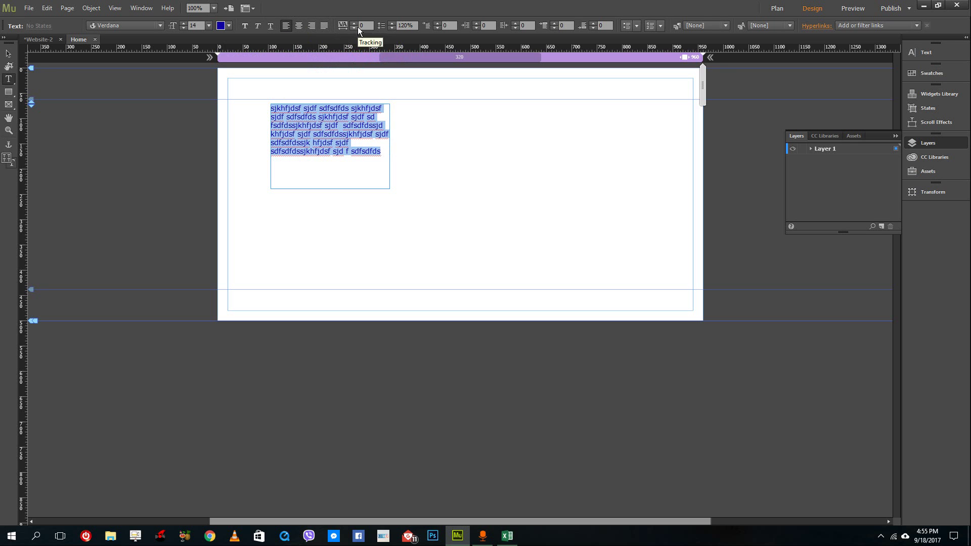
Try a letter tracking of 3 on the paragraph and reset it to 0
left_click(355, 24)
left_click(355, 23)
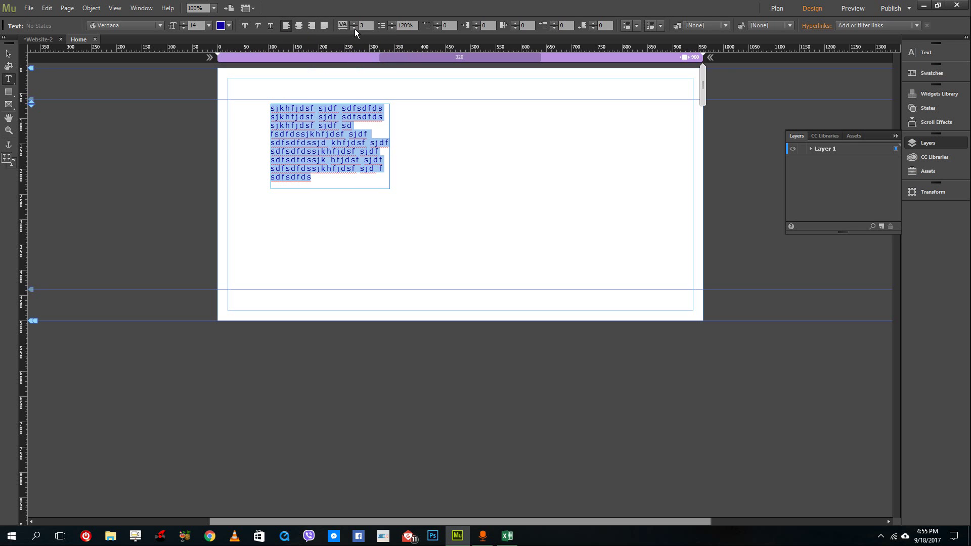
left_click(354, 29)
left_click(354, 29)
left_click(354, 28)
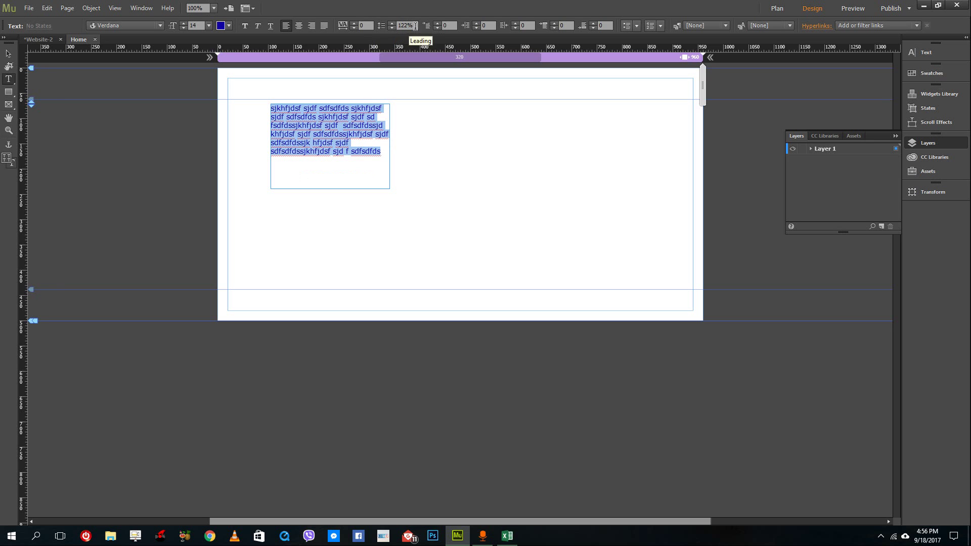
Set the paragraph's first-line indent to 11
left_click(439, 24)
left_click(439, 24)
left_click(439, 24)
left_click(439, 24)
left_click(439, 25)
left_click(439, 25)
left_click(439, 24)
left_click(438, 24)
left_click(438, 24)
left_click(438, 23)
left_click(438, 23)
Set the paragraph's left margin to 8
left_click(476, 23)
left_click(476, 23)
left_click(476, 24)
left_click(476, 23)
left_click(477, 23)
left_click(476, 23)
left_click(476, 23)
left_click(476, 24)
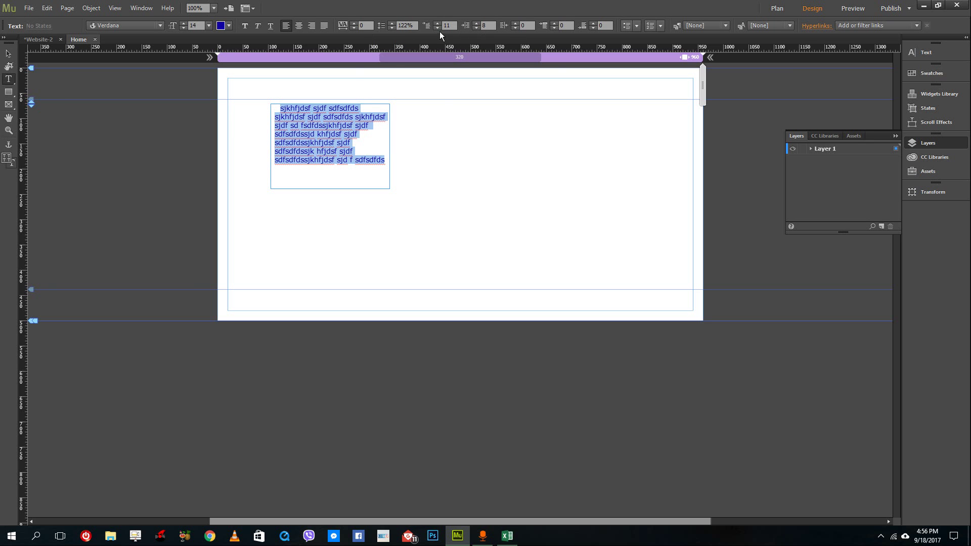
Set the paragraph's right margin to 15 and justify its text
left_click(515, 23)
left_click(515, 23)
left_click(515, 23)
left_click(515, 23)
left_click(515, 23)
left_click(515, 23)
left_click(515, 24)
left_click(516, 23)
left_click(516, 23)
left_click(516, 23)
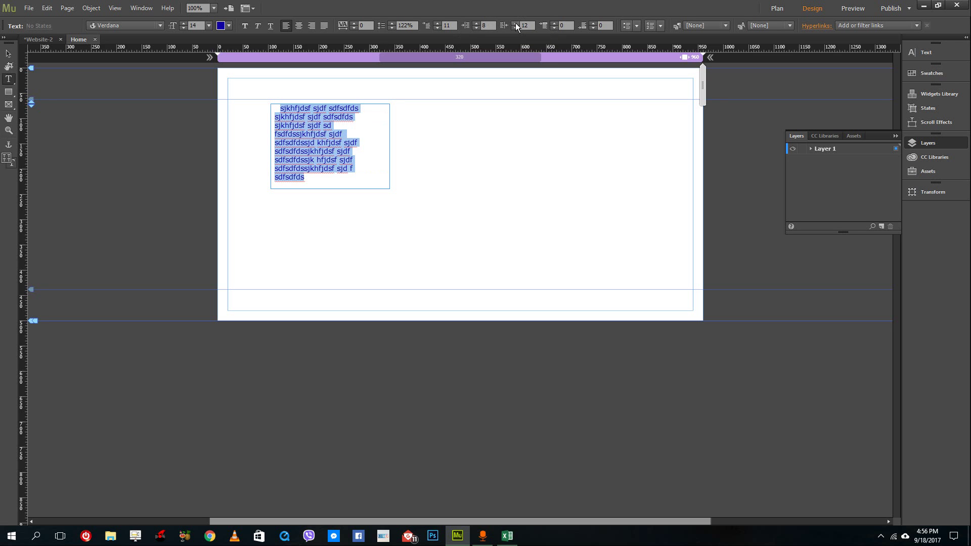
left_click(324, 26)
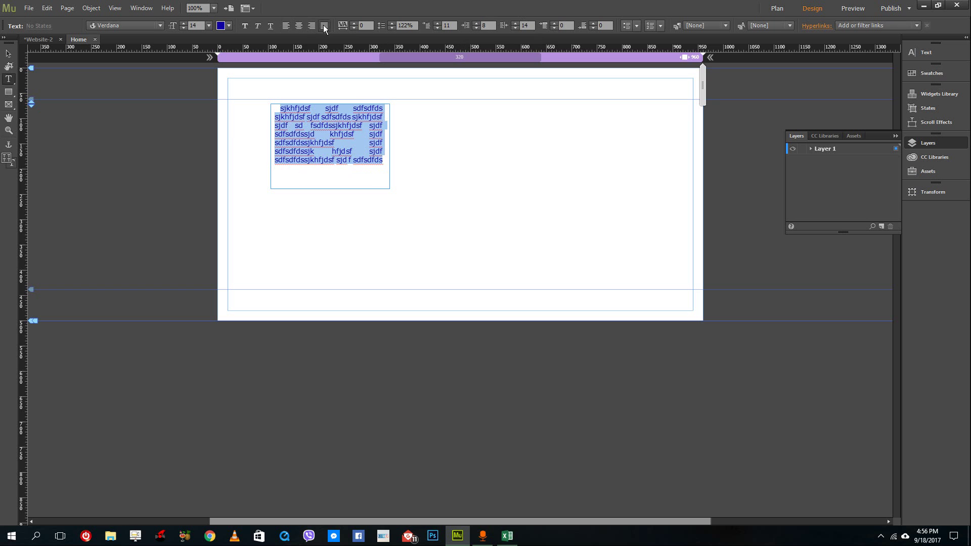
left_click(515, 24)
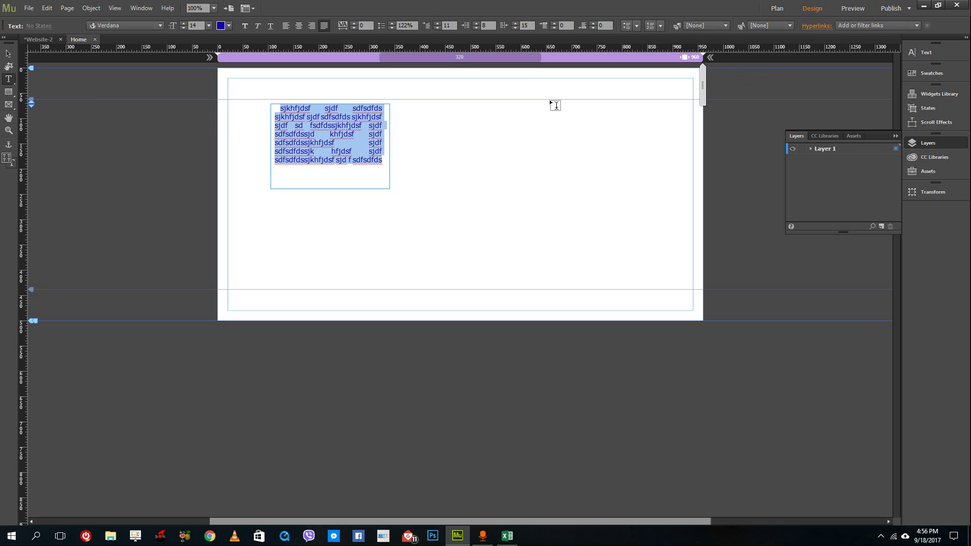
Select a few words in the paragraph's second line and view the available hyperlink destinations
left_click(342, 125)
left_click_drag(306, 117, 358, 117)
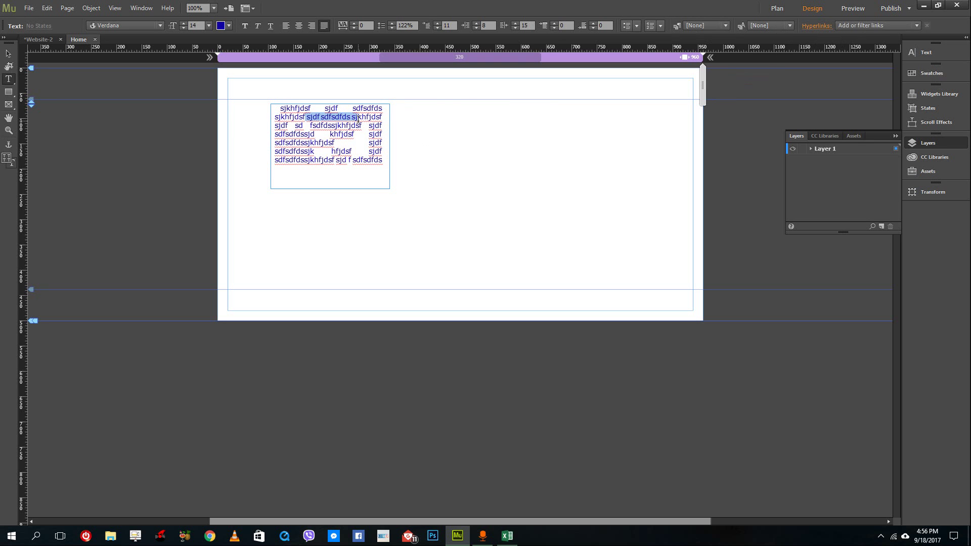
left_click(841, 24)
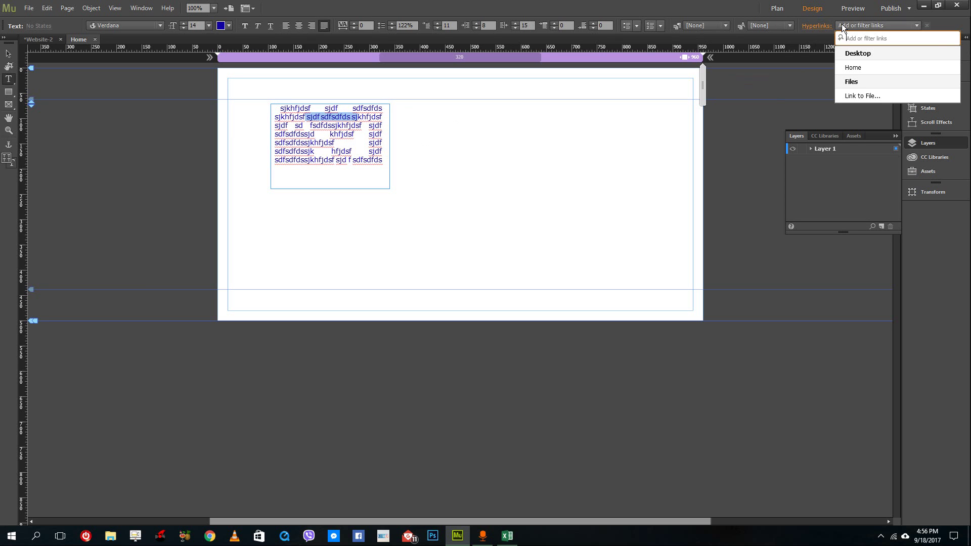
left_click(343, 118)
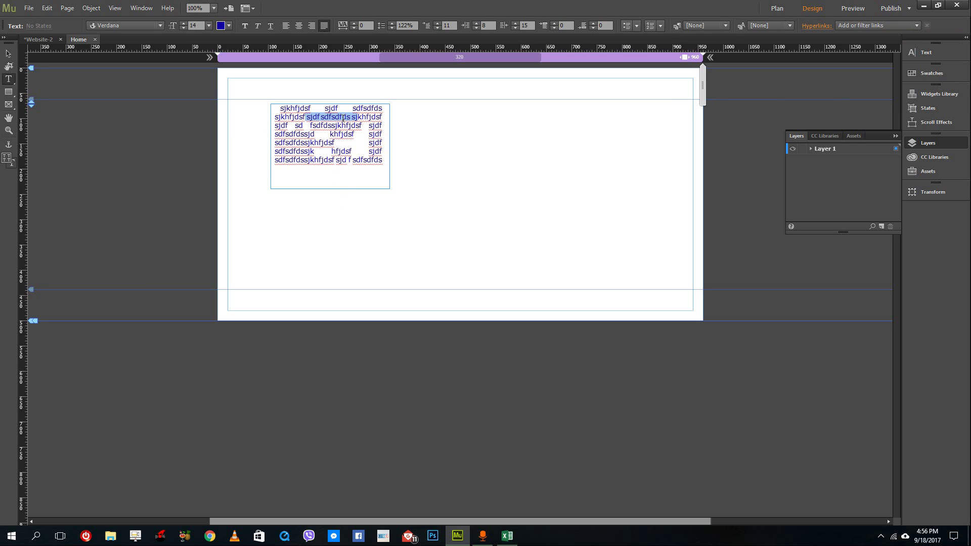
Add several lines of random filler text at the paragraph's end, starting with "dfkgjfdkgkfdgkfdgjdf dfg df gd"
left_click(375, 167)
type("dfkgjfdkgkfdgkfdgjdf dfg df gd fg df gfd g df g df gd fg df dh d hd fh d hd fh df h df h df")
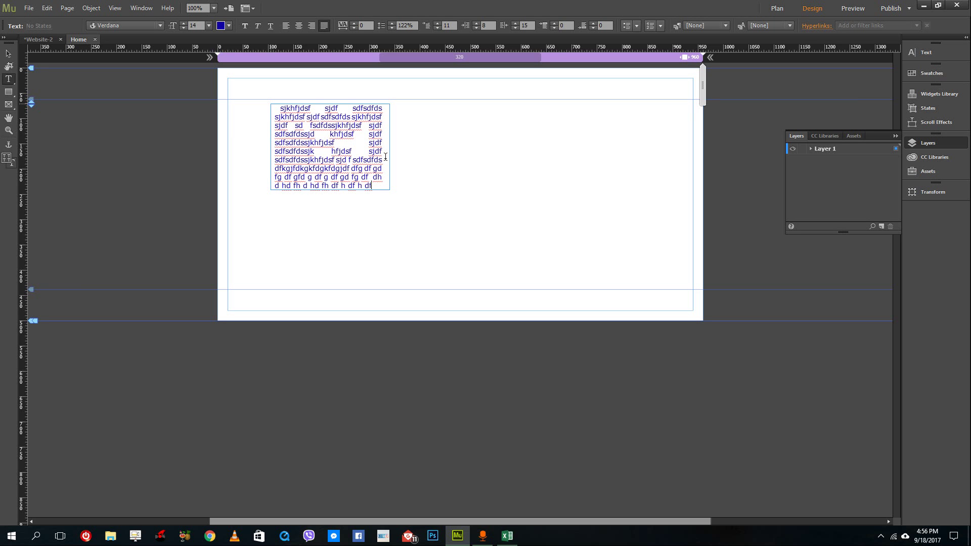
type(" hd fh df h dfh df h df hd fh df")
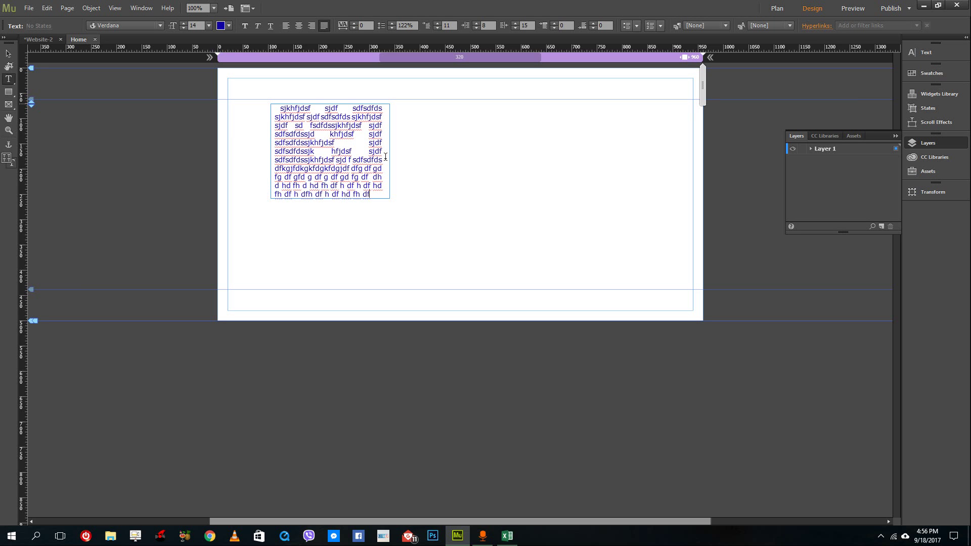
type(" h df h dfh df h df")
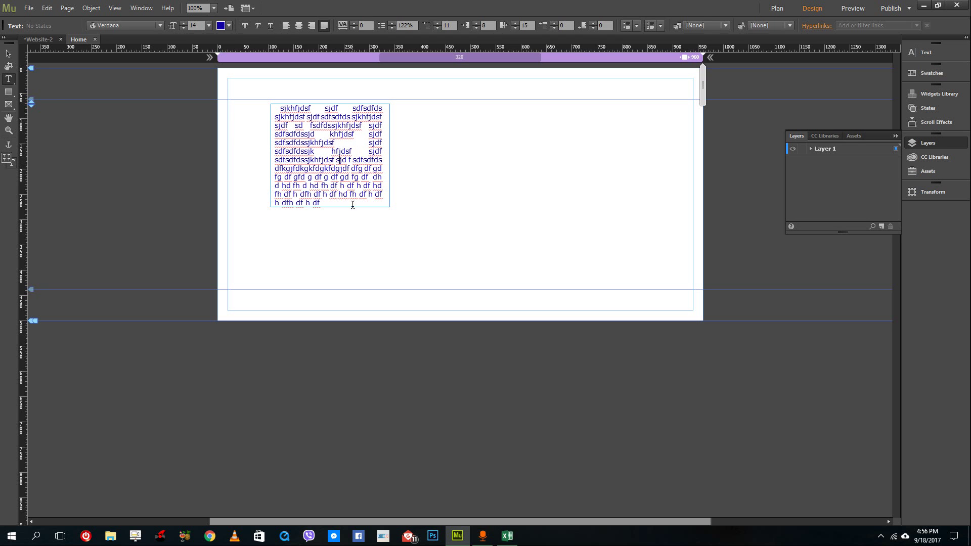
Select the text frame as an object and resize it to about 294 px wide and 153 px high
left_click(6, 50)
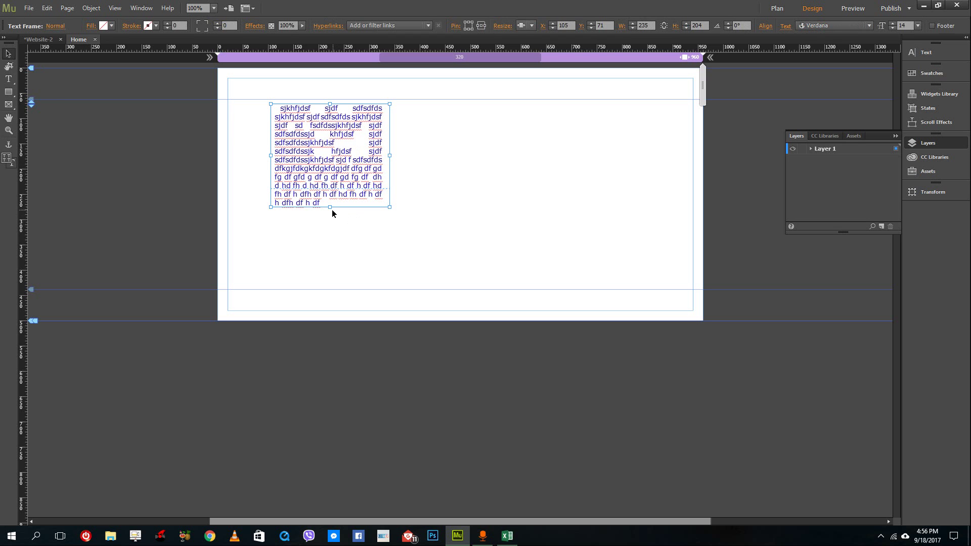
left_click_drag(330, 207, 475, 257)
left_click_drag(393, 143, 419, 181)
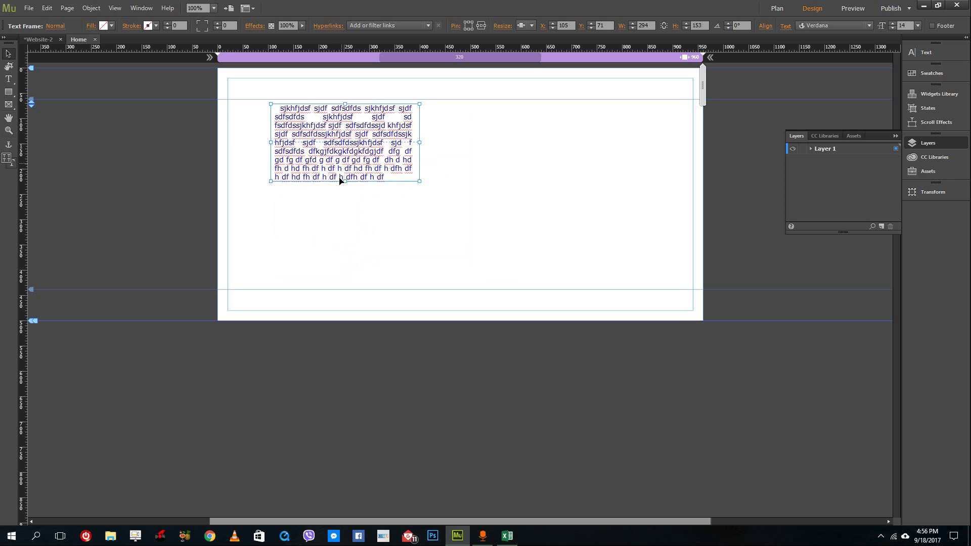
Replace the existing text frame with a newly drawn one near the page's upper left containing "fghgf"
left_click_drag(321, 138, 317, 151)
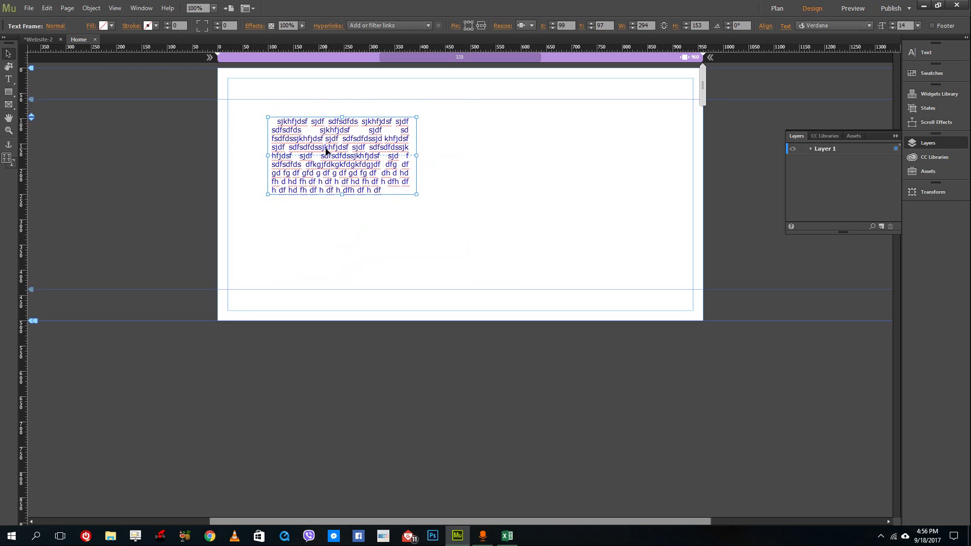
key("Delete")
left_click(9, 80)
left_click_drag(270, 116, 374, 199)
type("fghgf")
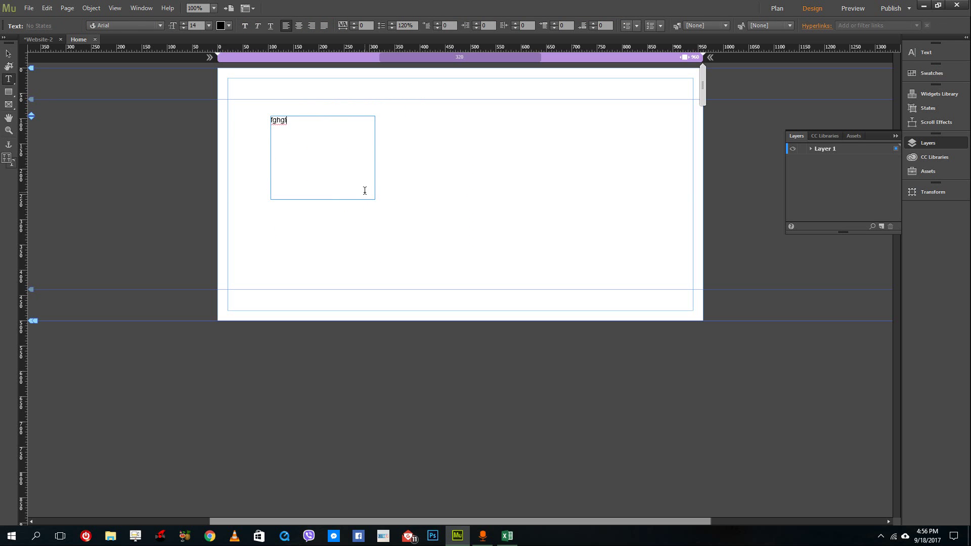
Copy the word "fghgf" and paste it repeatedly until its lines fill the whole text frame
key("ctrl+a")
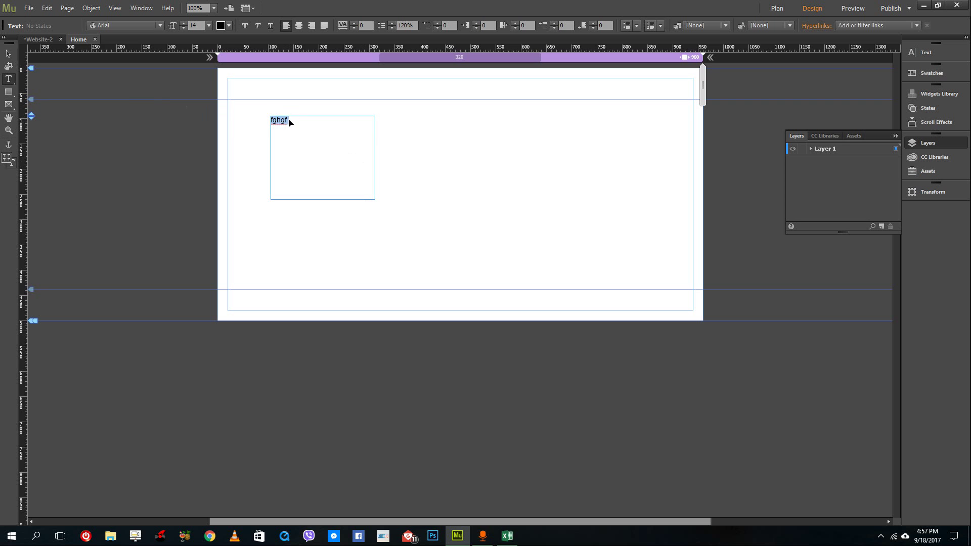
key("ctrl+c")
key("ctrl+v")
key("ctrl+v")
key("ctrl+v")
key("ctrl+v")
key("ctrl+v")
key("ctrl+v")
key("ctrl+v")
key("ctrl+v")
key("ctrl+v")
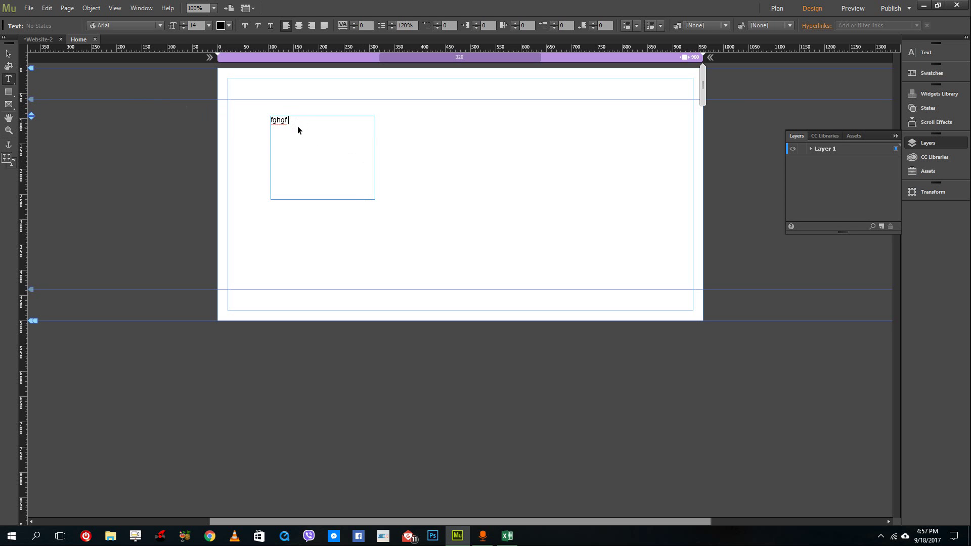
key("ctrl+v")
key("ctrl+v")
key("ctrl+v")
key("ctrl+v")
key("ctrl+v")
key("ctrl+v")
key("ctrl+v")
key("ctrl+v")
key("ctrl+v")
key("ctrl+v")
key("ctrl+v")
key("ctrl+v")
key("ctrl+v")
key("ctrl+v")
key("ctrl+v")
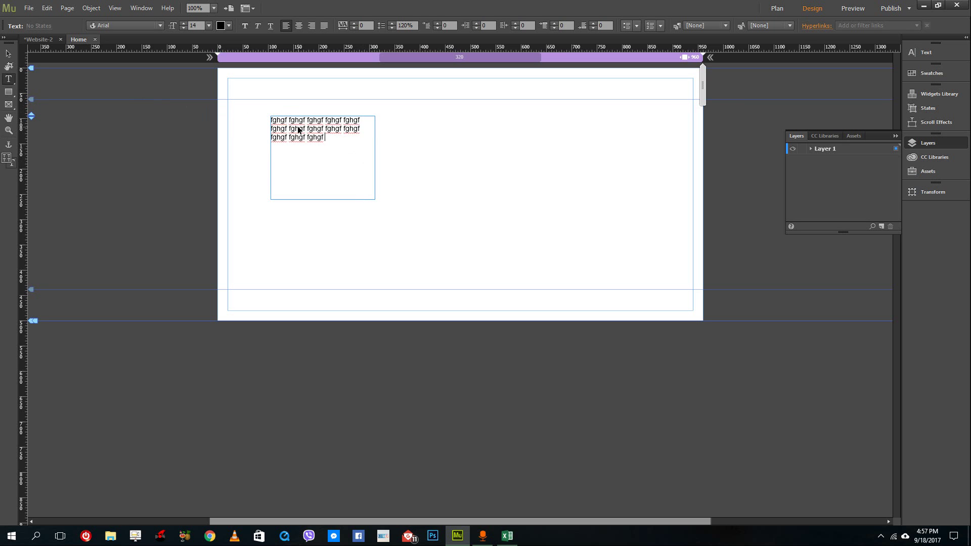
key("ctrl+v")
key("ctrl+v")
key("ctrl+v")
key("ctrl+v")
key("ctrl+v")
key("ctrl+v")
key("ctrl+v")
key("ctrl+v")
key("ctrl+v")
key("ctrl+v")
key("ctrl+v")
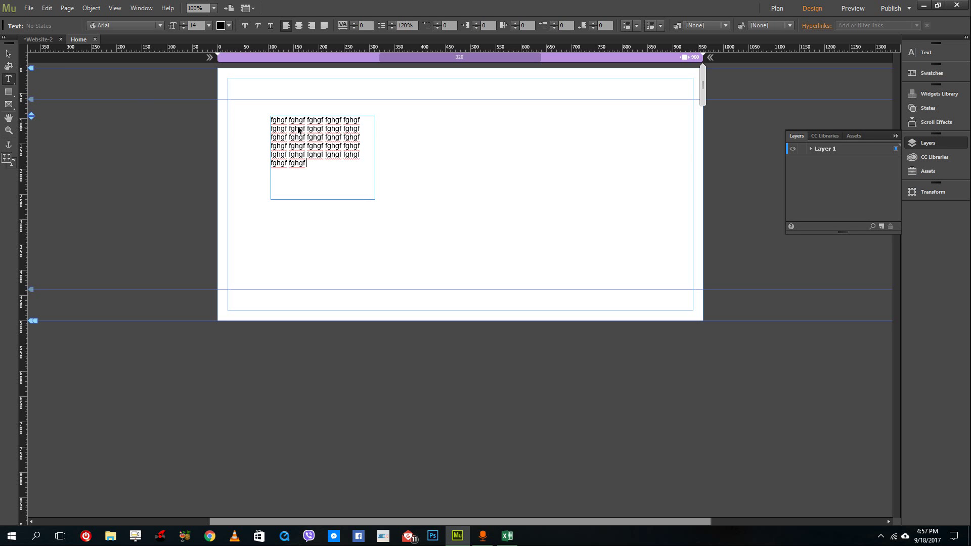
key("ctrl+v")
key("ctrl+v")
key("ctrl+v")
key("ctrl+v")
key("ctrl+v")
key("ctrl+v")
key("ctrl+v")
key("ctrl+v")
key("ctrl+v")
key("ctrl+v")
key("ctrl+v")
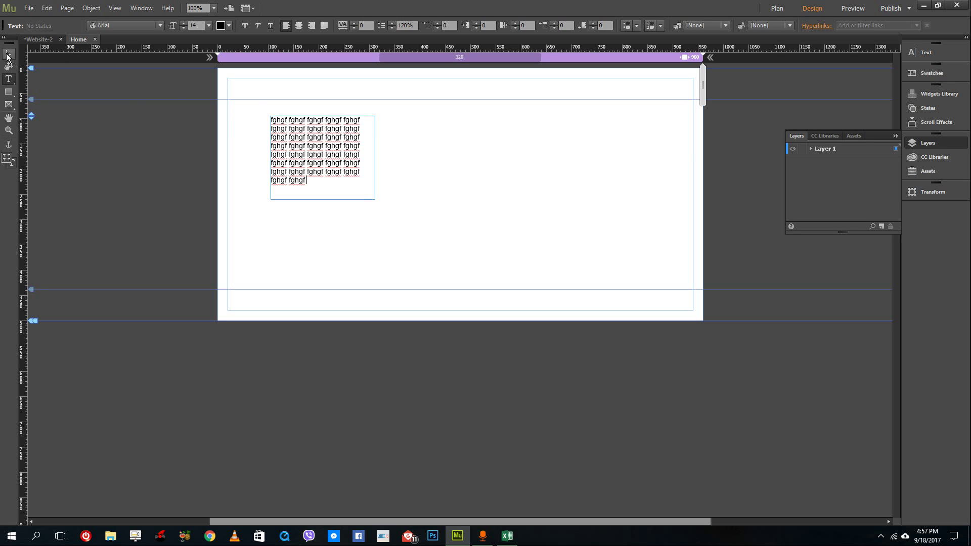
key("ctrl+v")
key("ctrl+v")
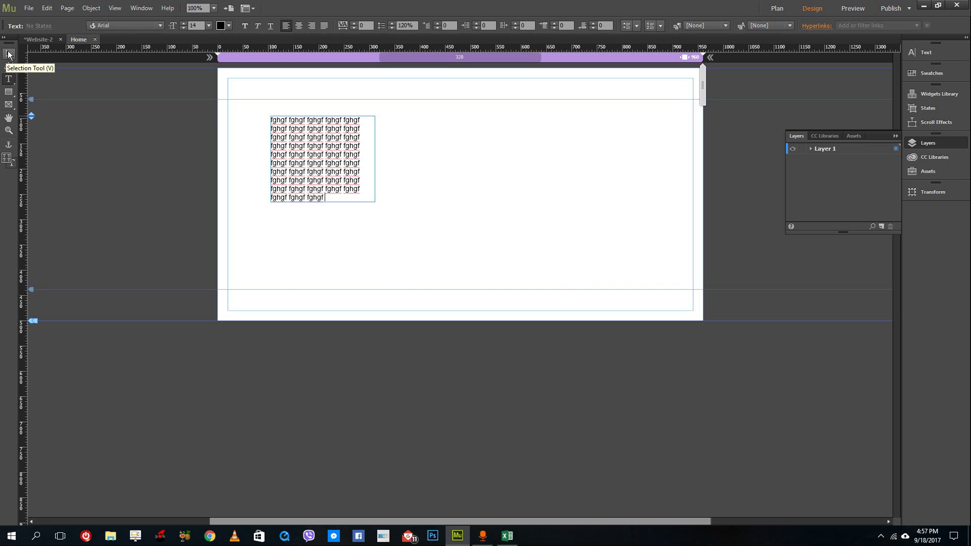
Resize the text frame to about 260 px wide and 123 px high and rotate it to about 38°
left_click(7, 55)
left_click_drag(375, 203, 403, 179)
left_click_drag(406, 114, 319, 213)
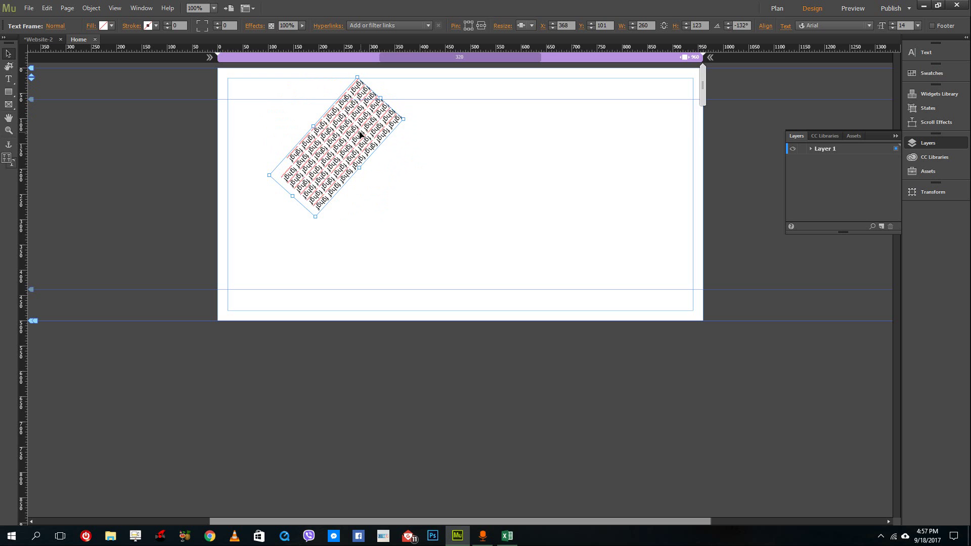
left_click_drag(362, 134, 370, 164)
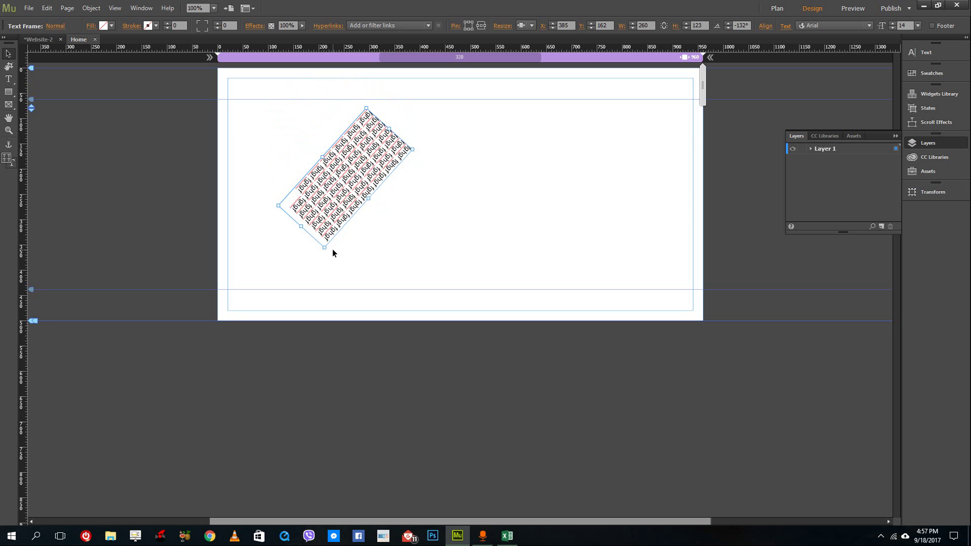
left_click_drag(326, 249, 371, 112)
Draw a vertical text frame beside the rotated one, fill it with random letters starting "dfgkdf", and rotate it slightly
left_click(8, 79)
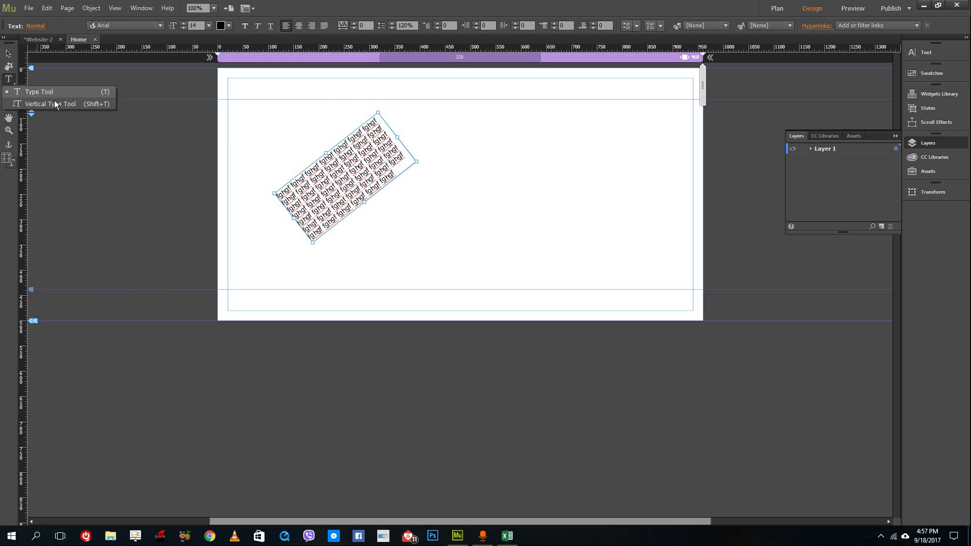
left_click_drag(474, 133, 572, 214)
type("dfgkdf")
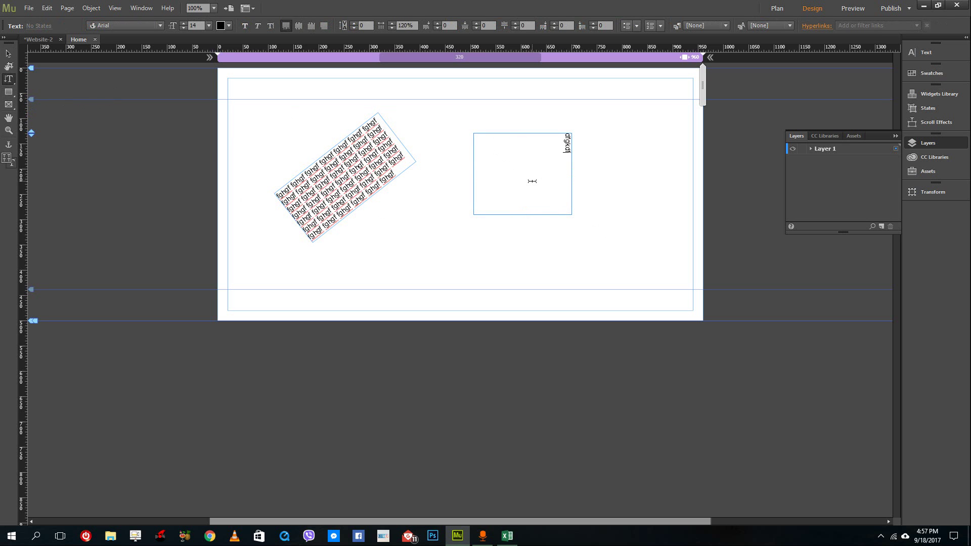
type("gkmdfkgmfdkgmkdfmgkdfmkgdmfkgmdfkgmfdkmgfdkmgkfdmgkdfmkgdmfkgmdfkg")
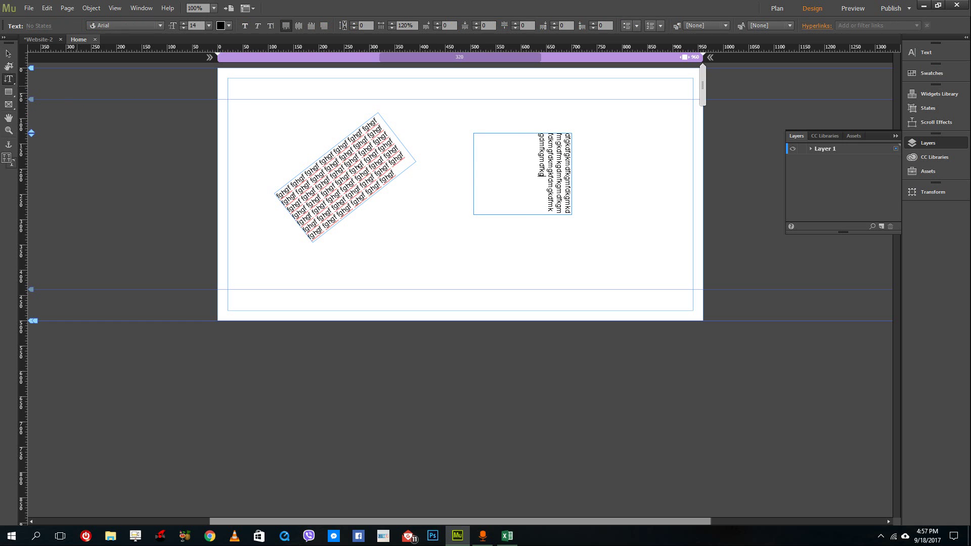
left_click(8, 53)
left_click_drag(574, 221, 608, 246)
Apply the default shadow effect to the 38° rotated text frame and move it to about X 129, Y 250
left_click(357, 171)
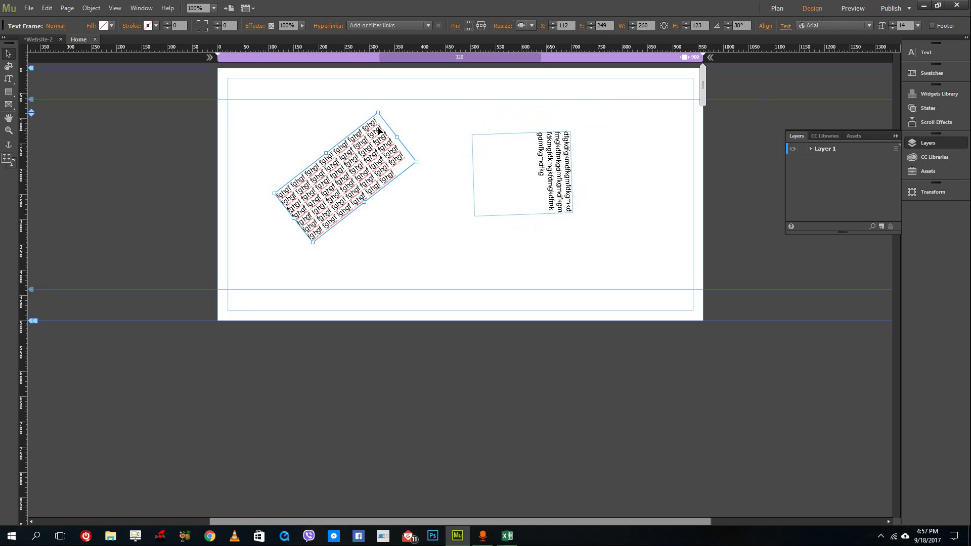
mouse_move(379, 167)
left_mouse_down()
mouse_move(424, 168)
mouse_move(414, 159)
mouse_move(378, 171)
mouse_move(368, 194)
left_mouse_up()
left_click(255, 26)
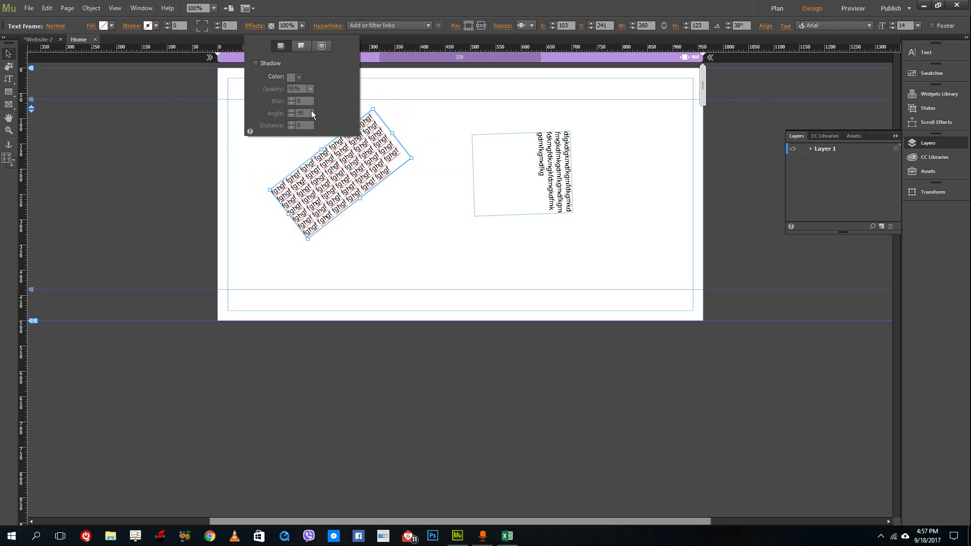
left_click(271, 65)
left_click_drag(378, 160, 391, 165)
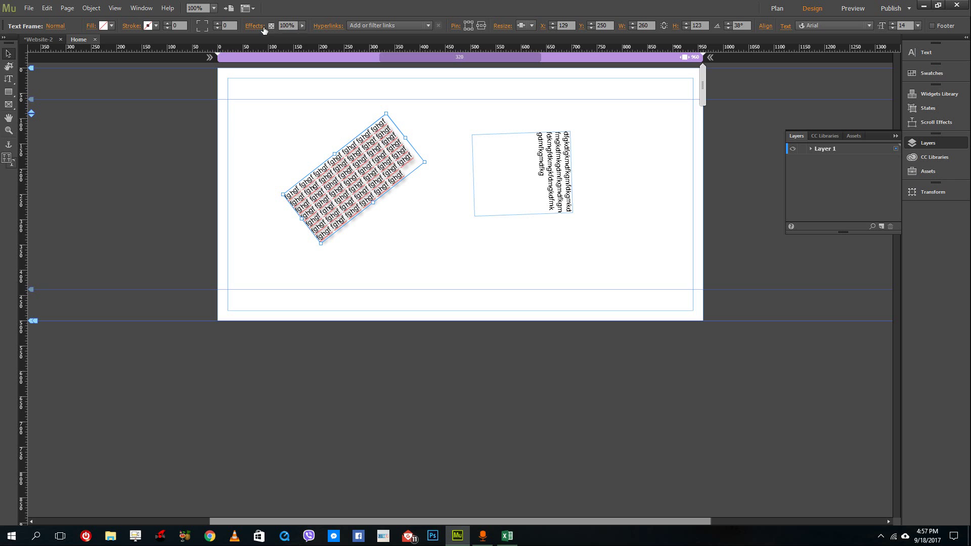
Check the rotated frame's opacity setting, and nudge the frame 9 px down and 45 px to the left
left_click(302, 25)
mouse_move(304, 36)
left_mouse_down()
mouse_move(293, 37)
mouse_move(308, 35)
left_mouse_up()
key("Down")
key("Down")
key("Down")
key("Down")
key("Down")
key("Down")
key("Down")
key("Down")
key("Down")
key("shift+Left")
key("shift+Left")
key("shift+Left")
key("shift+Left")
key("Left")
key("Left")
key("Left")
key("Left")
key("Left")
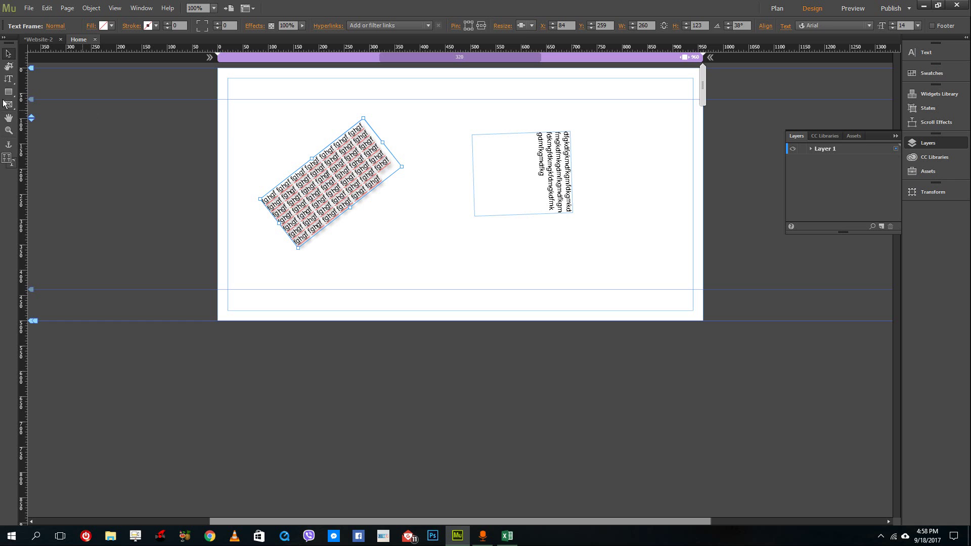
Restore the horizontal Type tool and move the rotated frame to about X 299, Y 286, overlapping the vertical frame
left_click(9, 79)
left_click(37, 92)
left_click(9, 53)
left_click_drag(338, 182, 426, 192)
Preview the page in the browser and test whether the rotated text can be selected
left_click(29, 8)
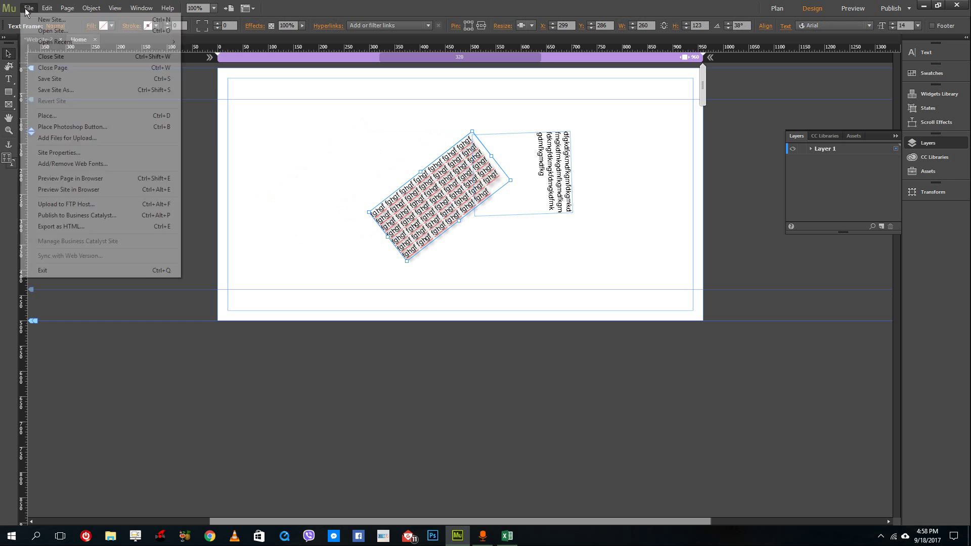
left_click(111, 180)
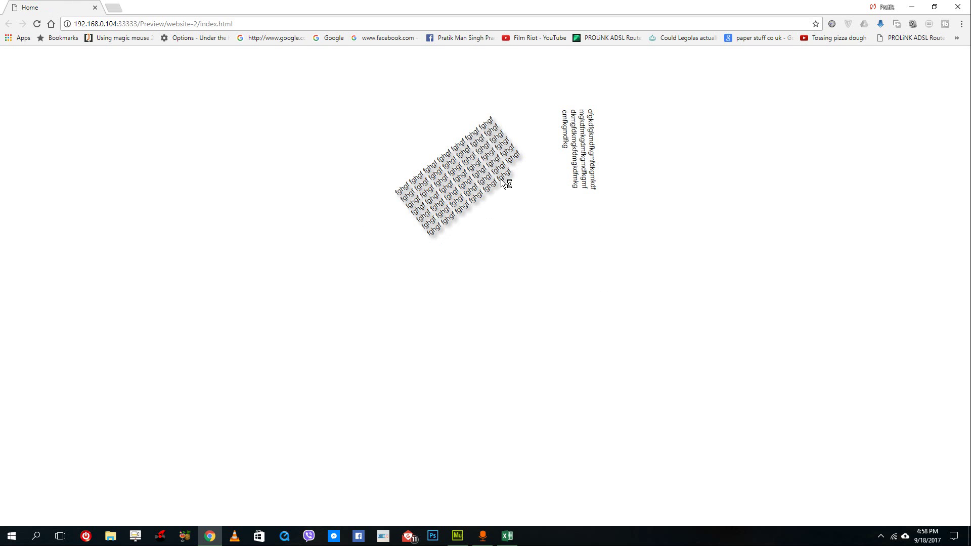
left_click_drag(494, 172, 423, 170)
left_click(458, 166)
Inspect the rotated text's HTML element in the developer tools and test text selection across both frames
right_click(457, 169)
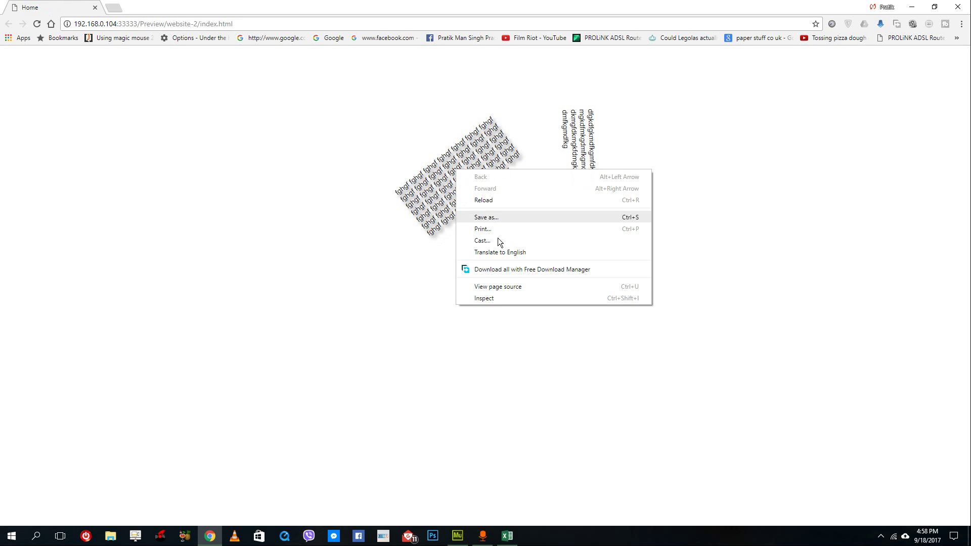
left_click(485, 295)
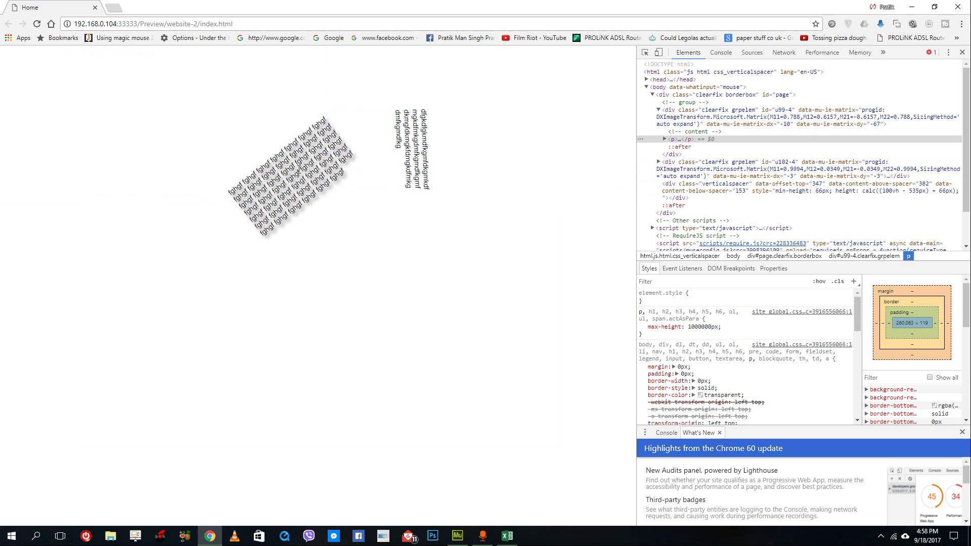
left_click_drag(302, 170, 325, 201)
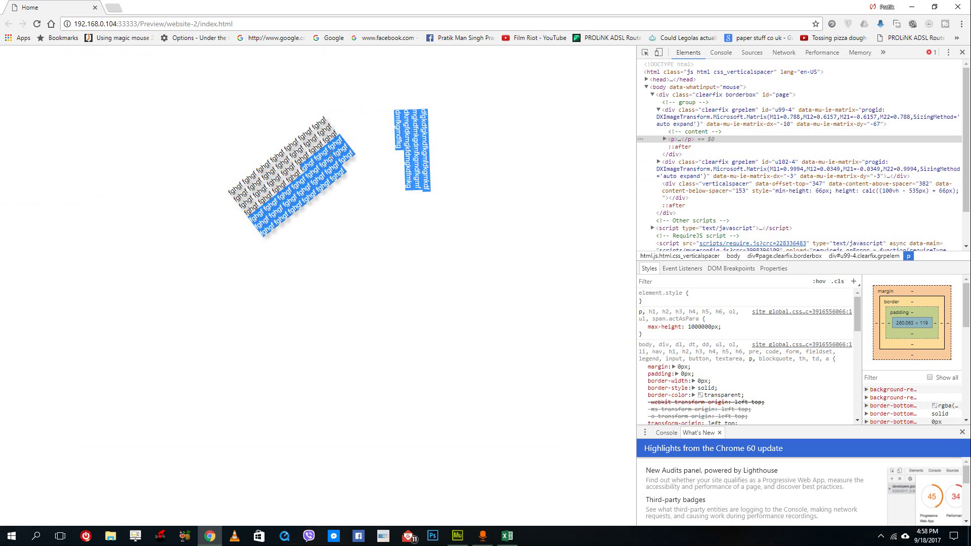
left_click(337, 167)
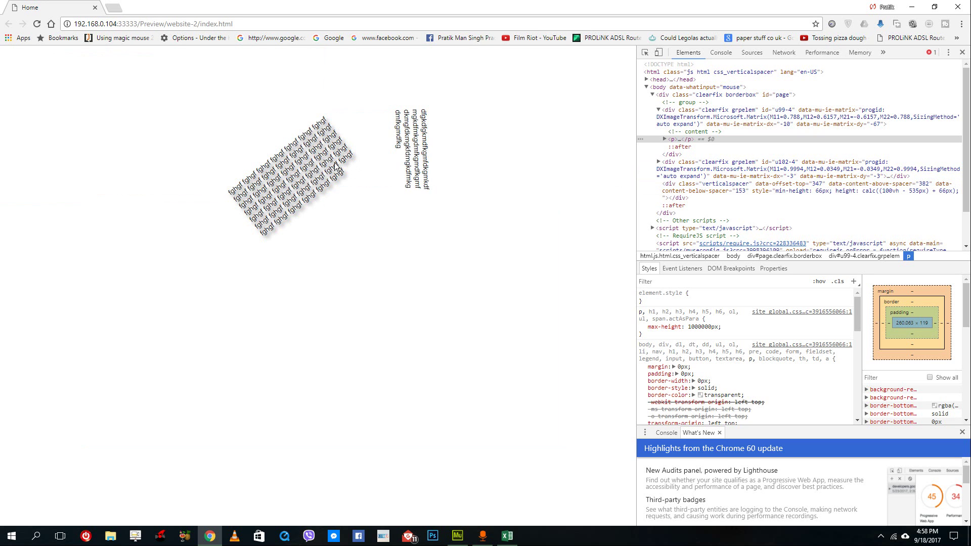